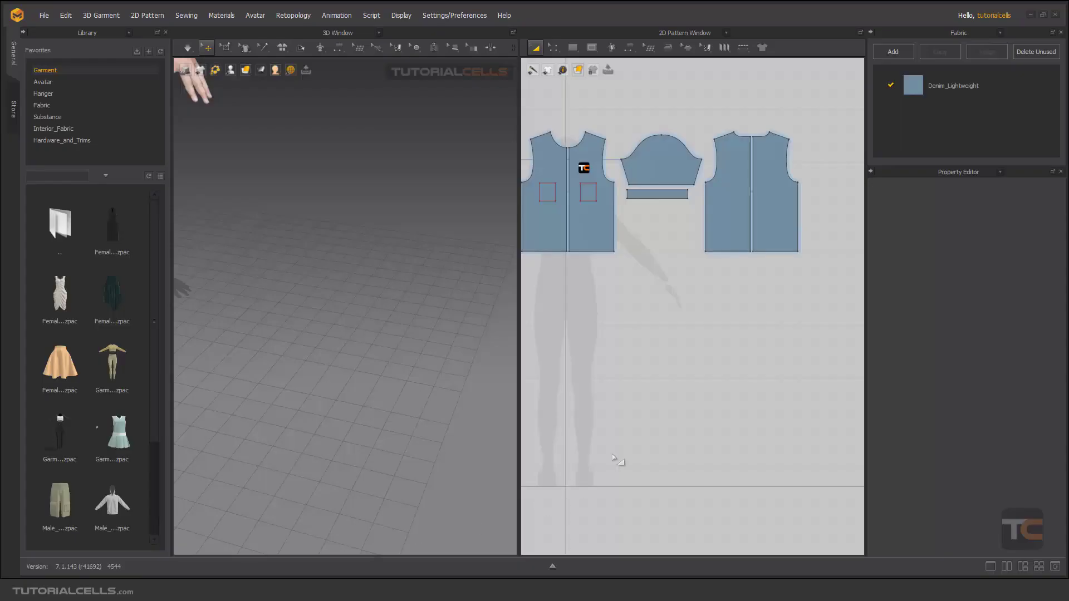
# Step: Draw a rectangular pattern about 68 × 26 cm beside the avatar silhouette's lower legs in the 2D pattern view
pyautogui.moveTo(618, 441); pyautogui.dragTo(626, 410, button='middle')
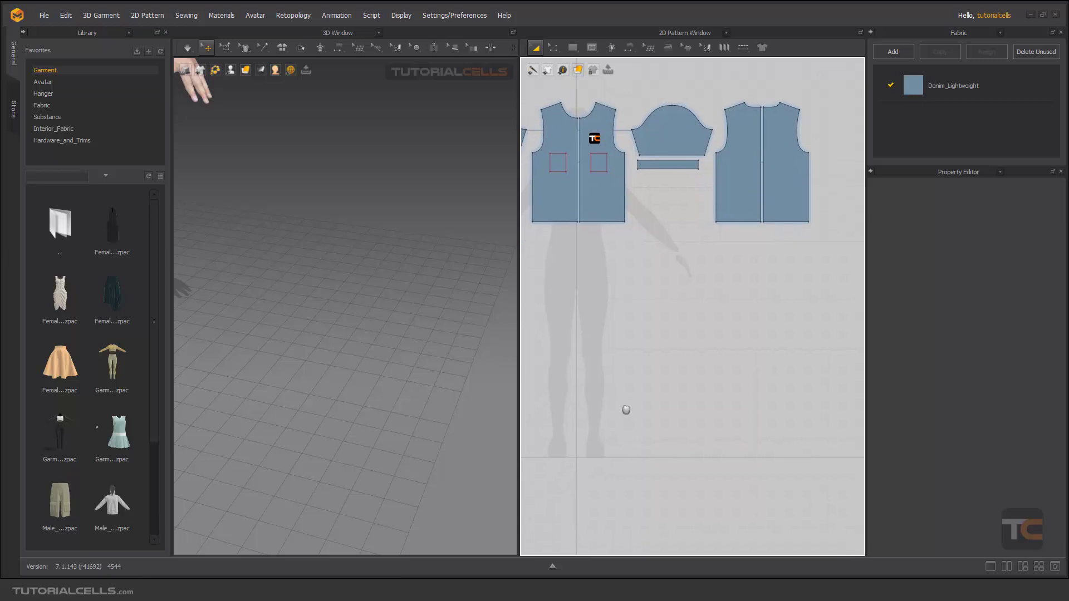
pyautogui.scroll(-3, 611, 421)
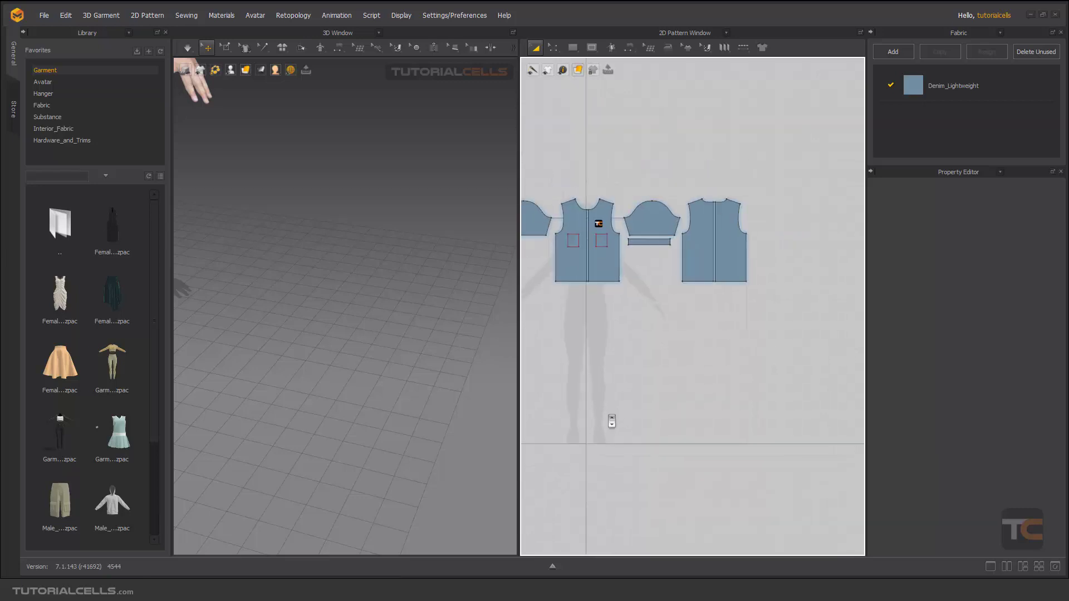
pyautogui.scroll(-3, 403, 304)
pyautogui.scroll(2, 403, 304)
pyautogui.scroll(6, 619, 408)
pyautogui.scroll(3, 620, 408)
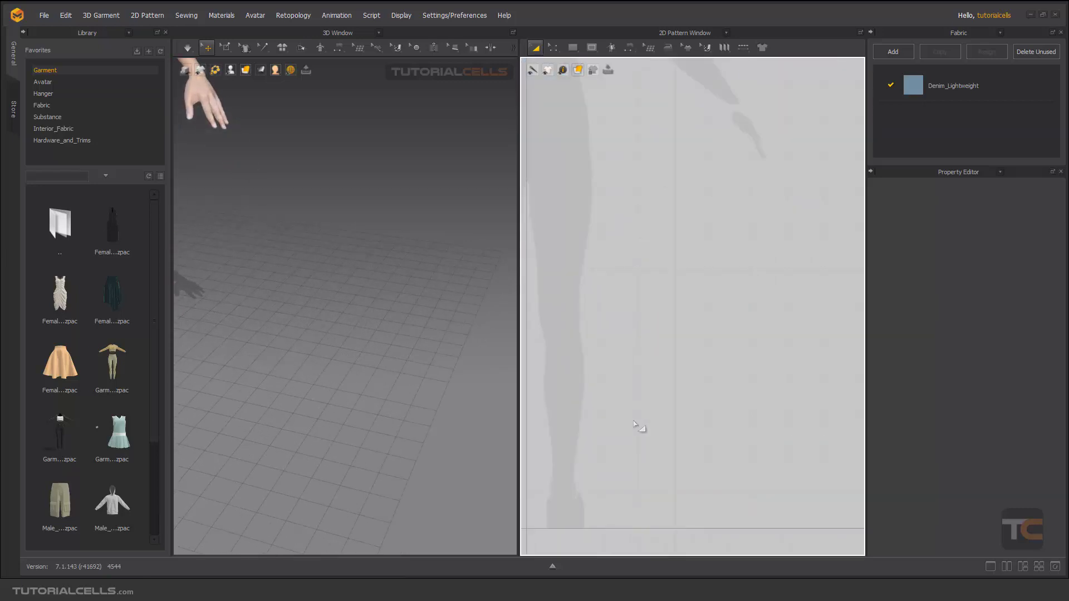
pyautogui.moveTo(637, 427); pyautogui.dragTo(643, 354, button='middle')
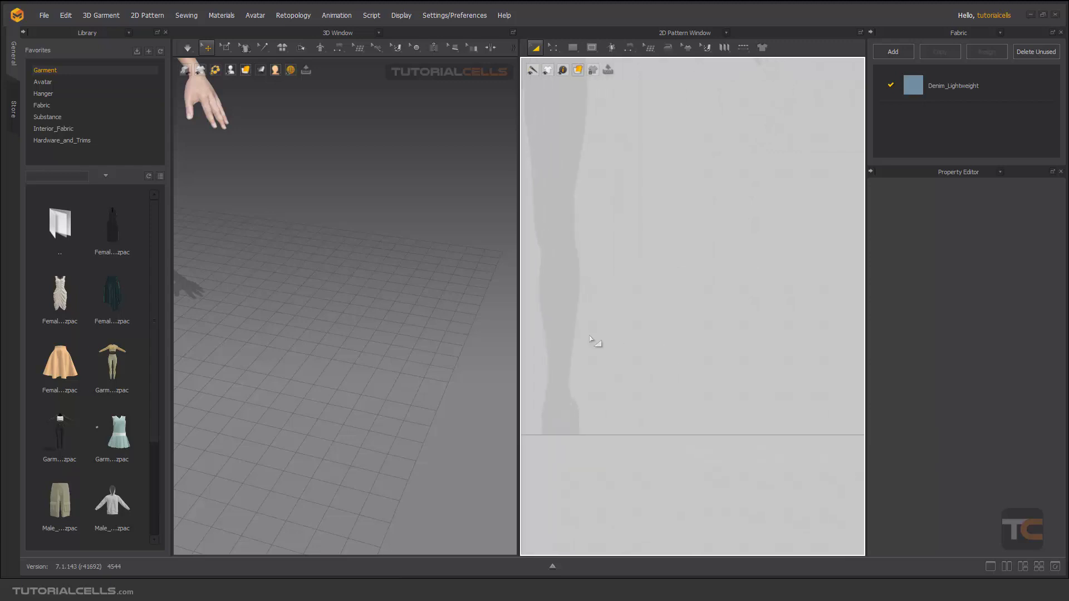
pyautogui.click(572, 48)
pyautogui.click(582, 85)
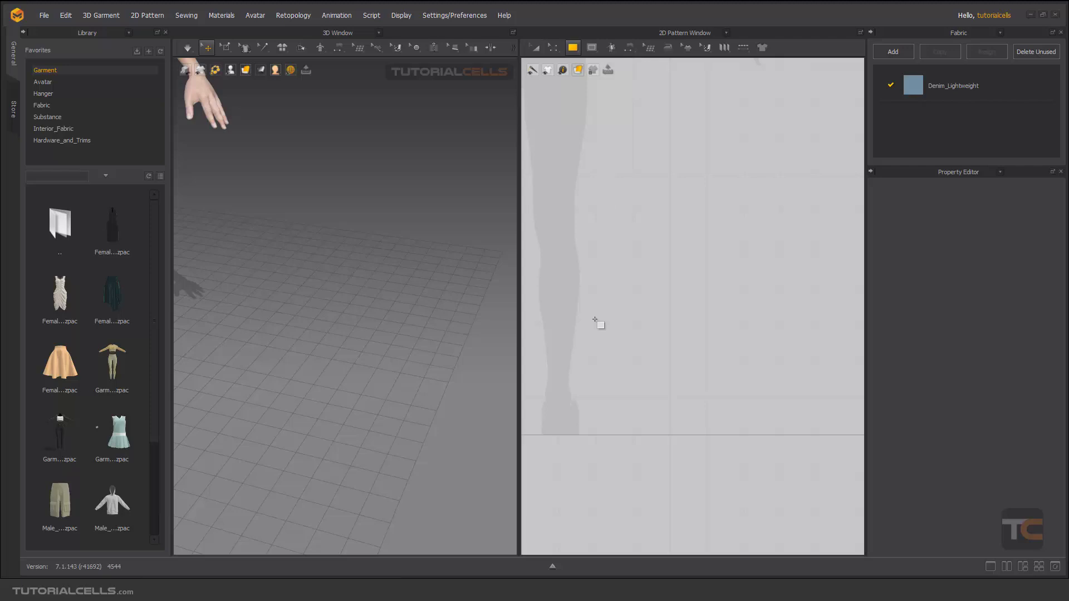
pyautogui.moveTo(598, 315); pyautogui.dragTo(851, 411)
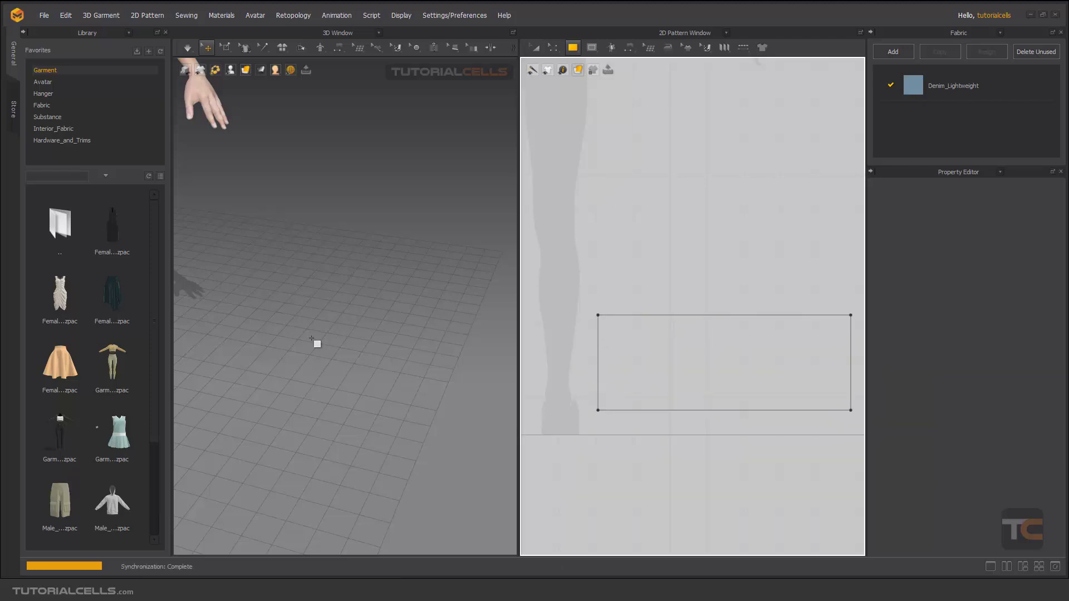
# Step: Move the new rectangle away from the avatar in 3D and rotate it to lie horizontally above the floor
pyautogui.scroll(-3, 250, 343)
pyautogui.moveTo(293, 343); pyautogui.dragTo(387, 342, button='middle')
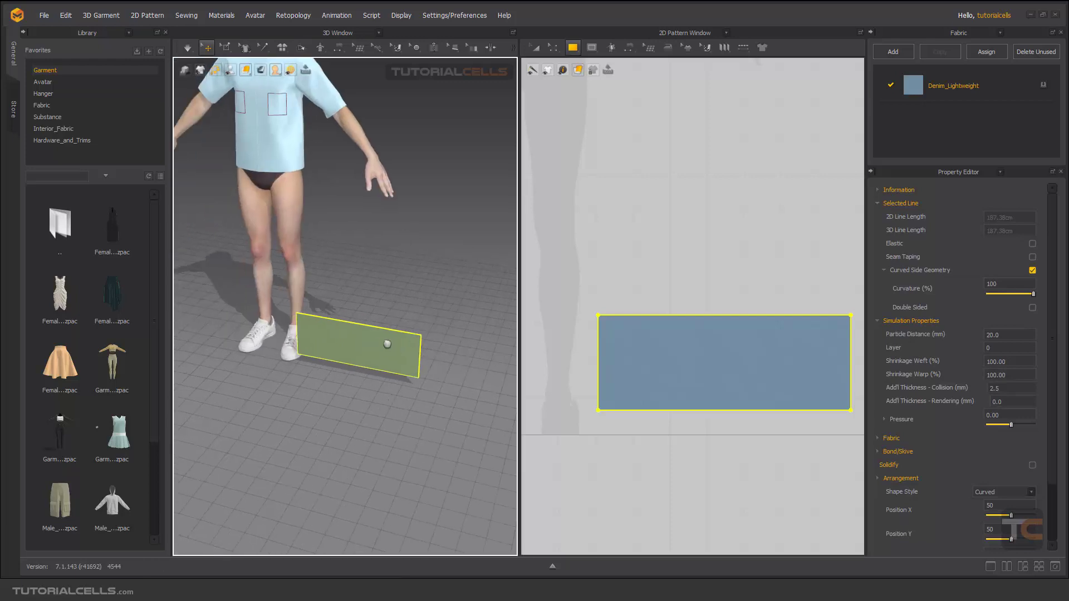
pyautogui.click(373, 343)
pyautogui.moveTo(382, 332); pyautogui.dragTo(486, 358)
pyautogui.moveTo(467, 356); pyautogui.dragTo(321, 314, button='middle')
pyautogui.scroll(2, 334, 313)
pyautogui.moveTo(334, 314); pyautogui.dragTo(356, 285)
pyautogui.click(635, 289)
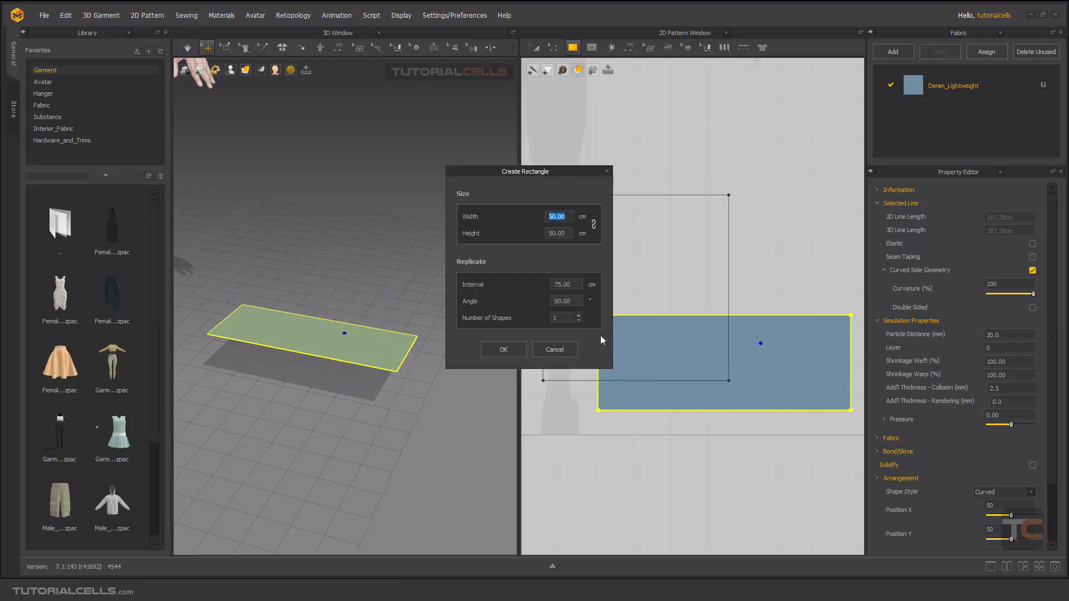
pyautogui.click(555, 349)
# Step: Offset the rectangle's two short edges as internal lines along the curved outline, using 3 evenly spaced offsets
pyautogui.scroll(3, 695, 359)
pyautogui.moveTo(695, 359); pyautogui.dragTo(661, 344, button='middle')
pyautogui.scroll(-2, 666, 346)
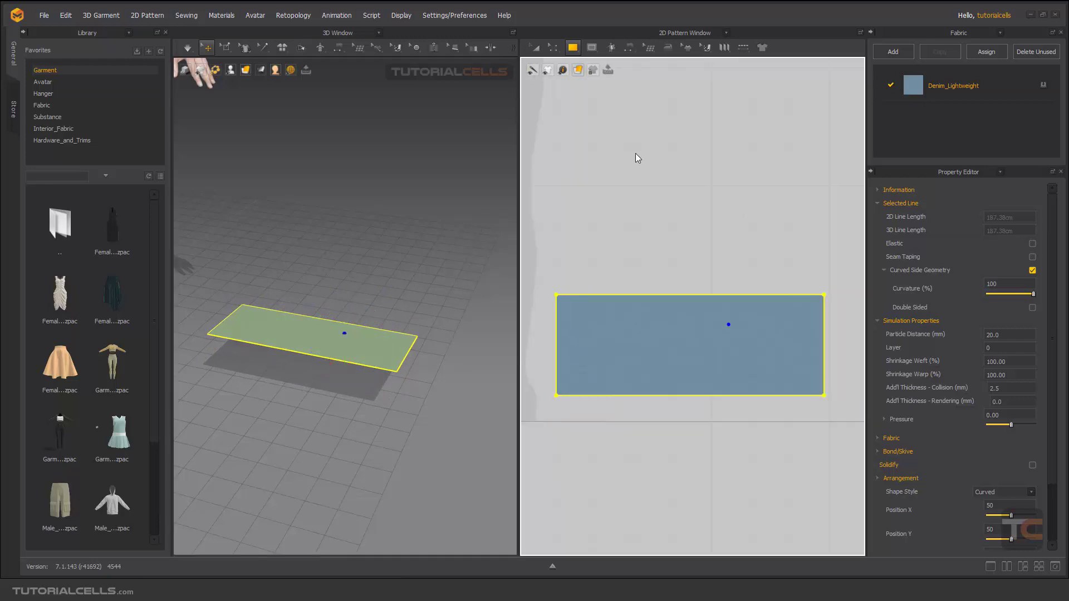
pyautogui.click(557, 50)
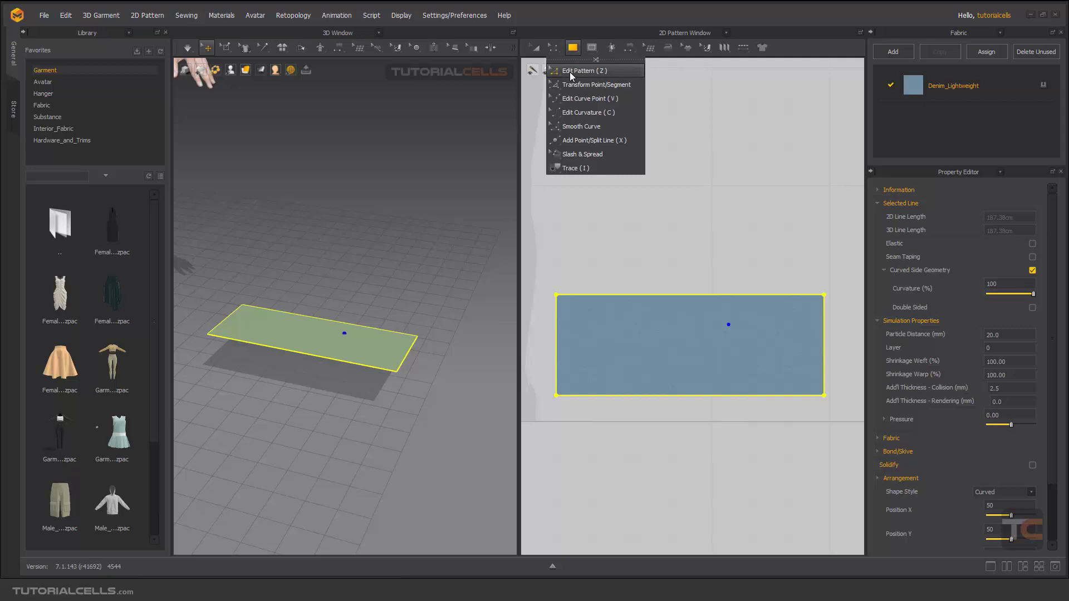
pyautogui.click(579, 71)
pyautogui.click(623, 248)
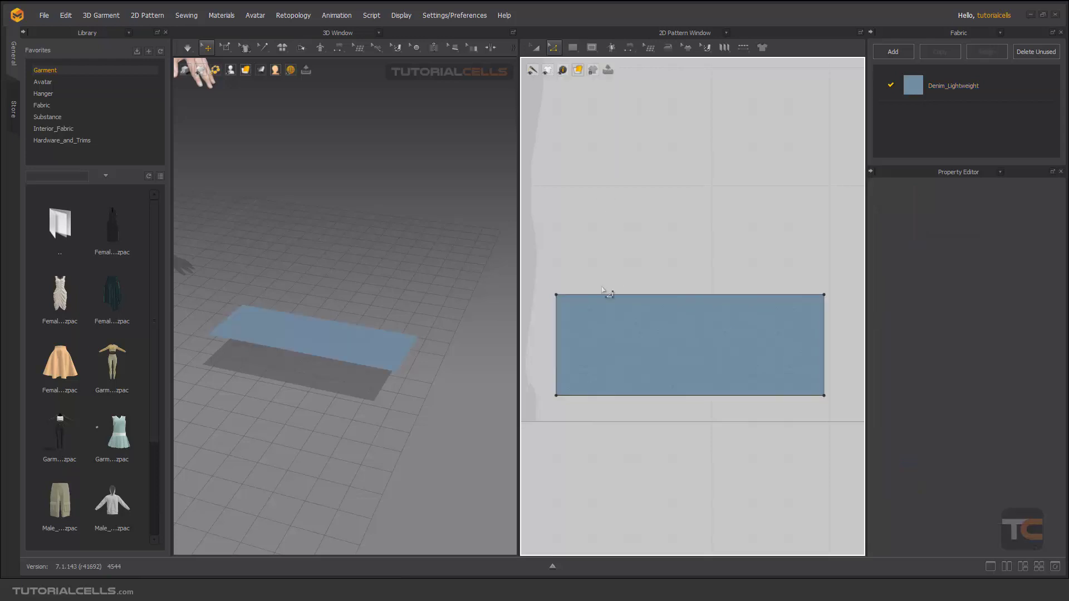
pyautogui.click(557, 313)
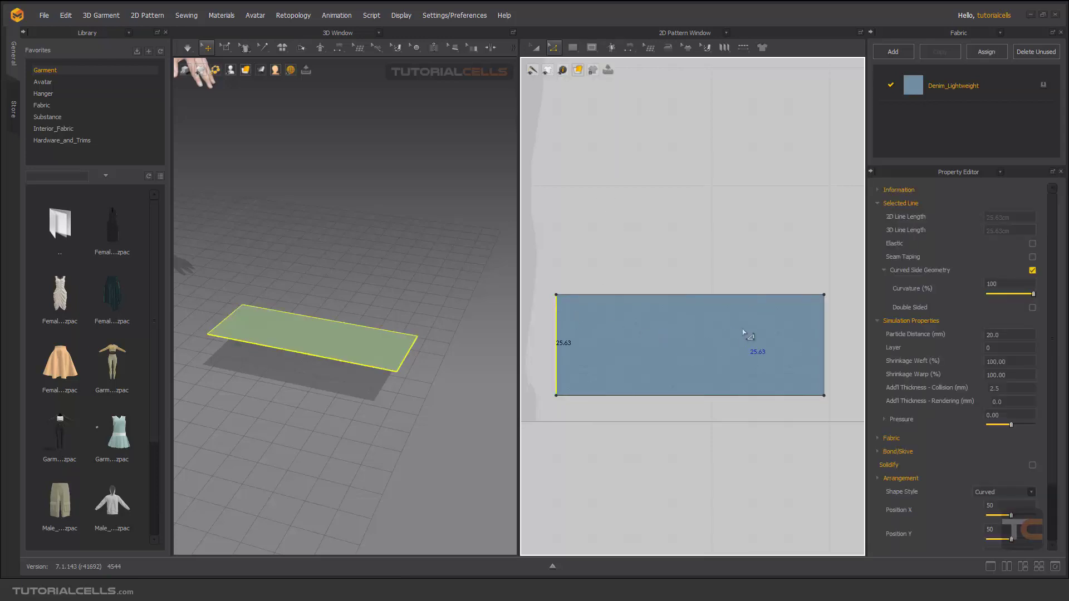
pyautogui.keyDown('shift'); pyautogui.click(823, 324); pyautogui.keyUp('shift')
pyautogui.rightClick(823, 323)
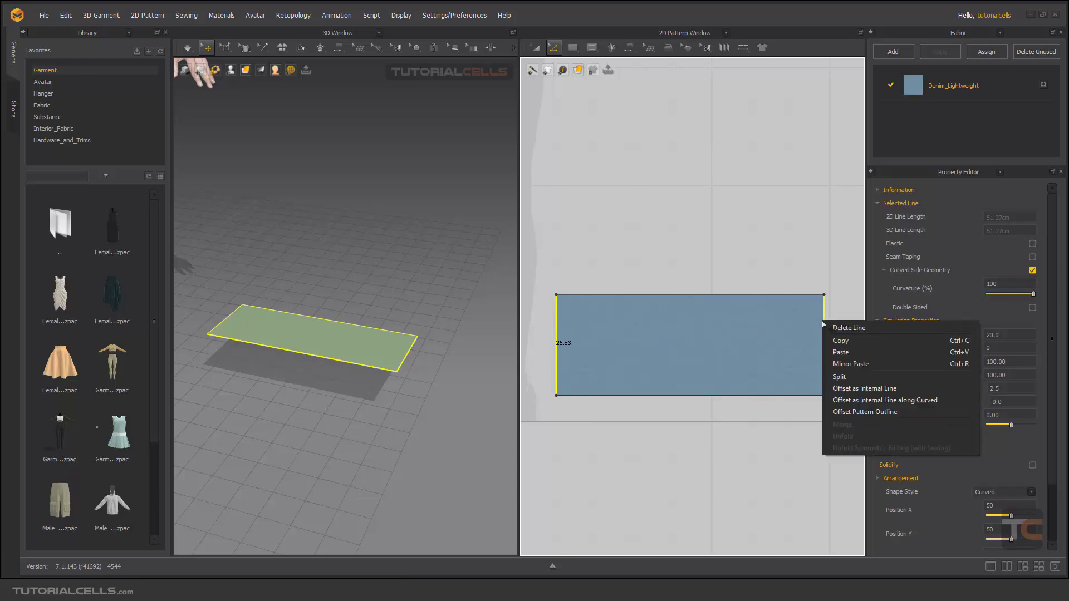
pyautogui.click(853, 401)
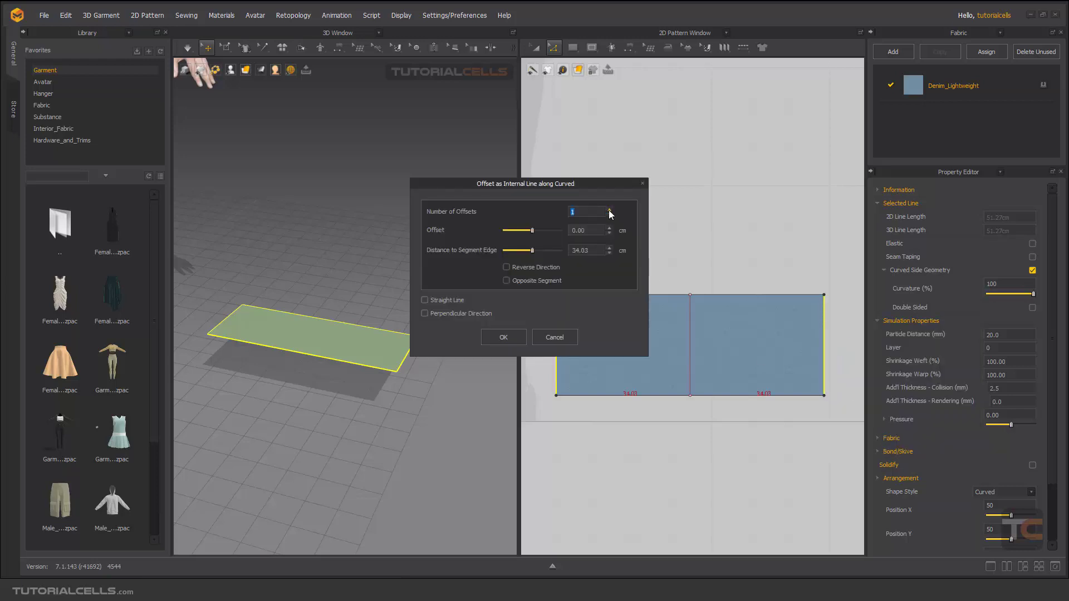
pyautogui.moveTo(593, 184); pyautogui.dragTo(436, 166)
pyautogui.click(444, 179)
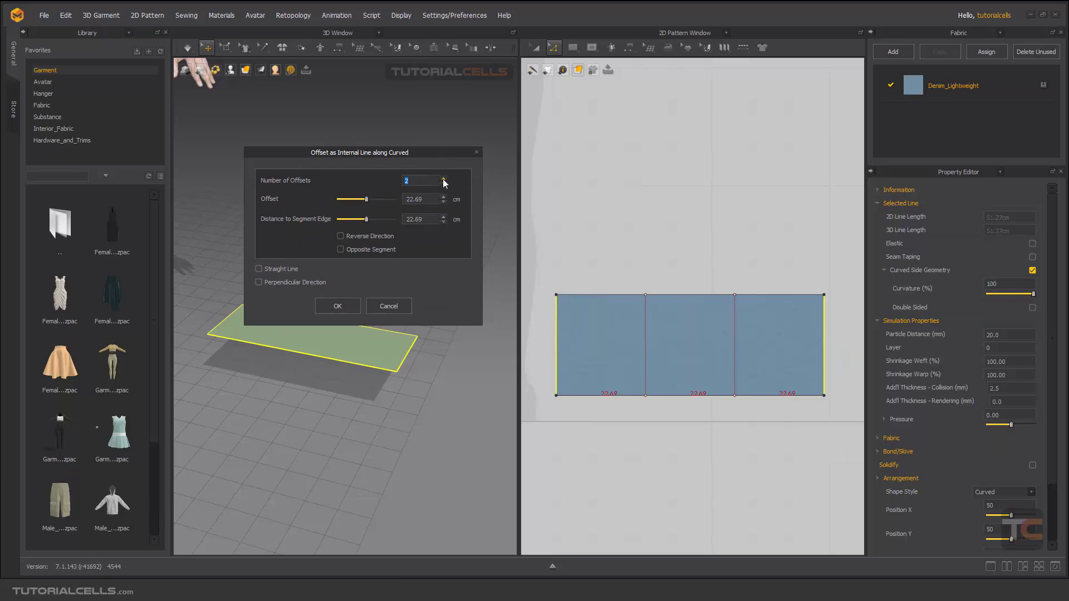
pyautogui.click(443, 179)
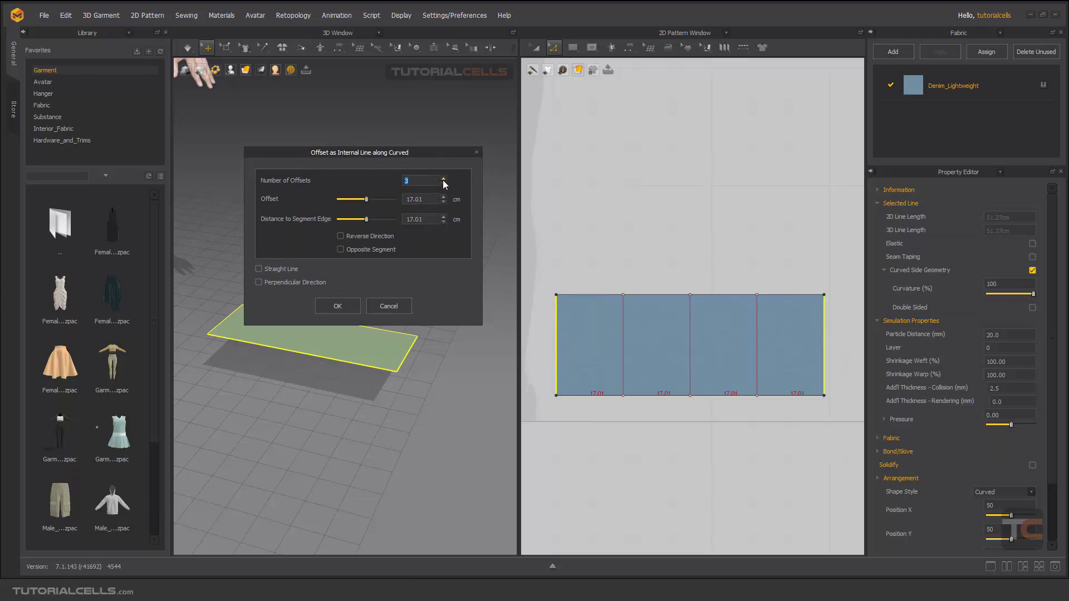
pyautogui.click(338, 306)
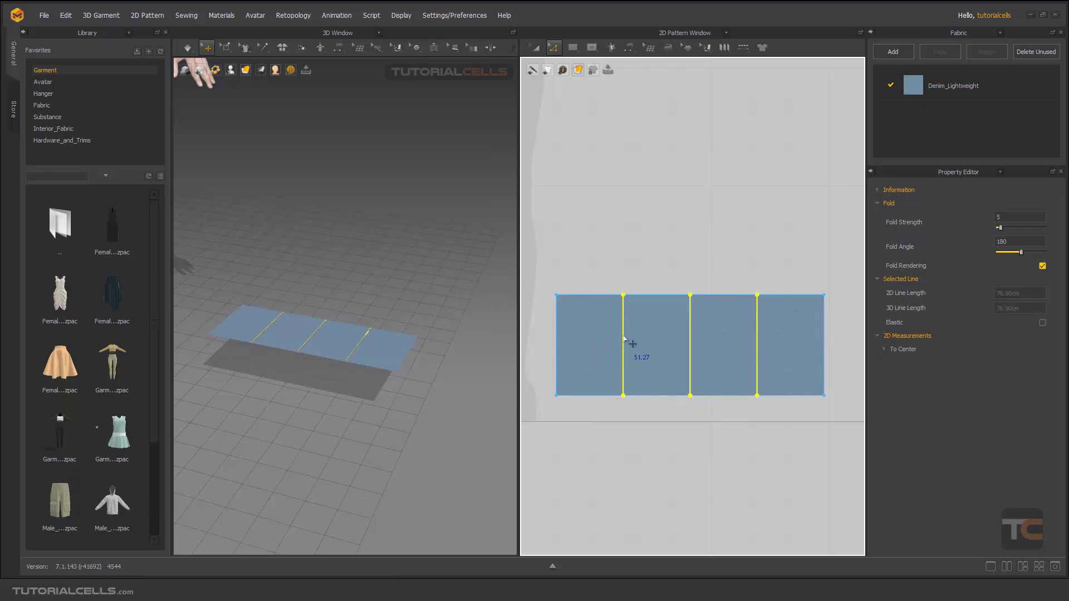
pyautogui.click(597, 266)
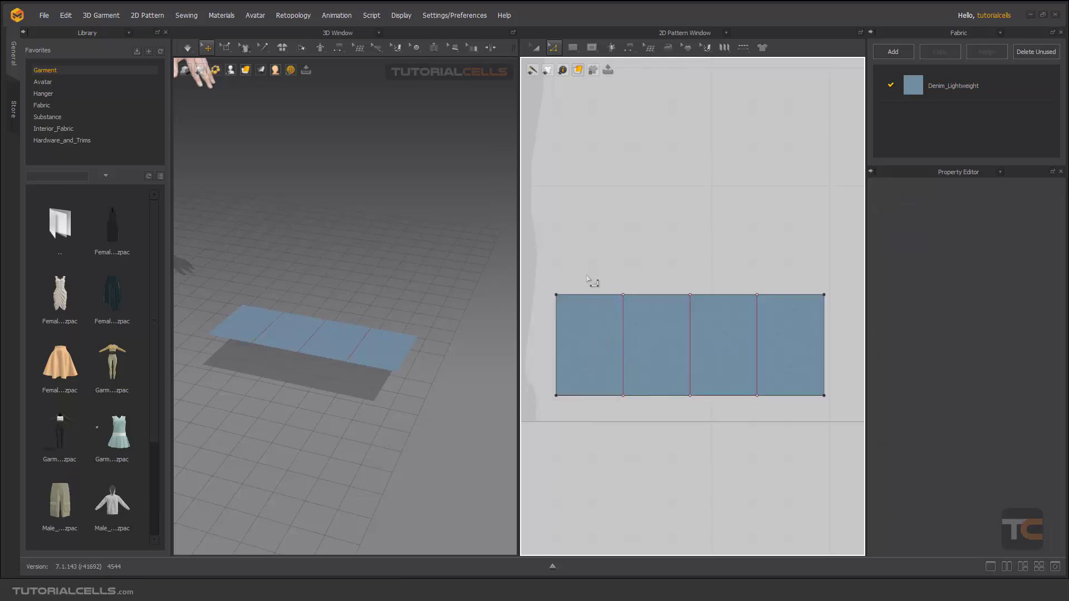
# Step: Create a Layer Clone (Over) of the divided rectangle and place it just above the original in the 2D view
pyautogui.click(535, 47)
pyautogui.click(611, 351)
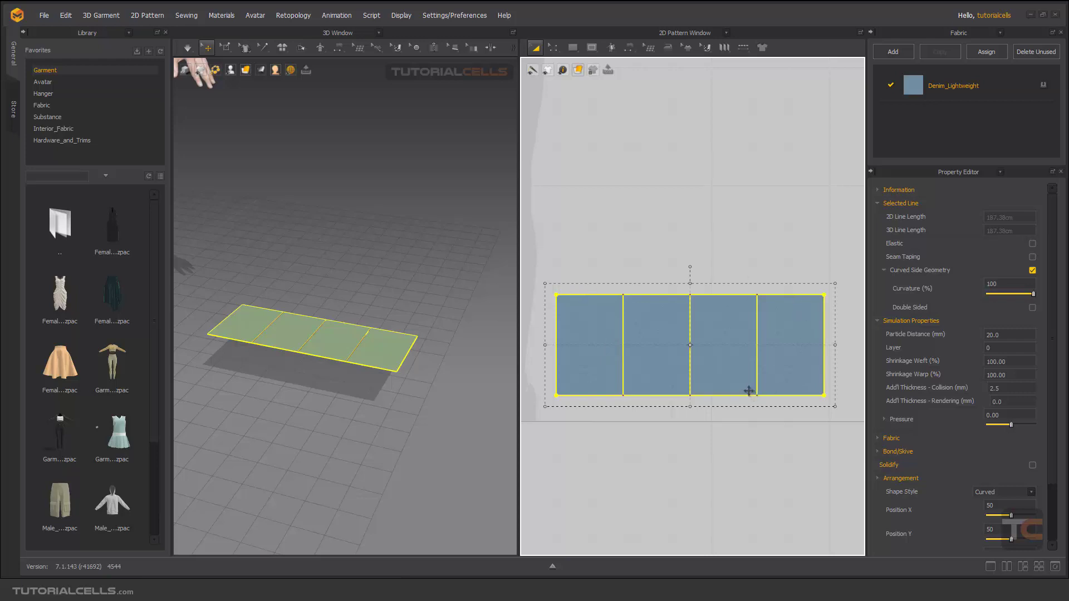
pyautogui.rightClick(656, 332)
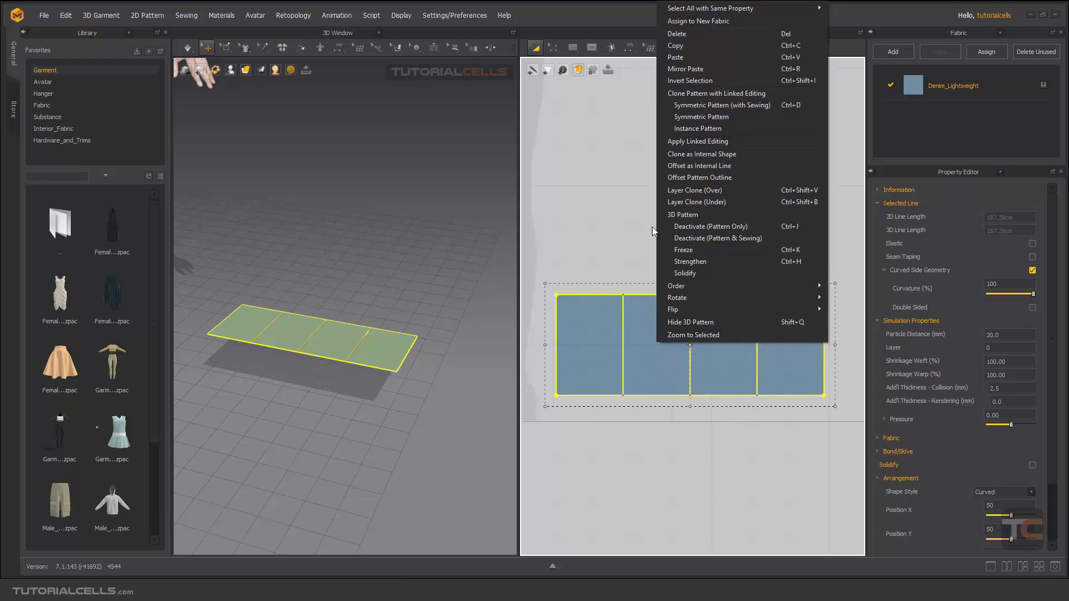
pyautogui.click(697, 191)
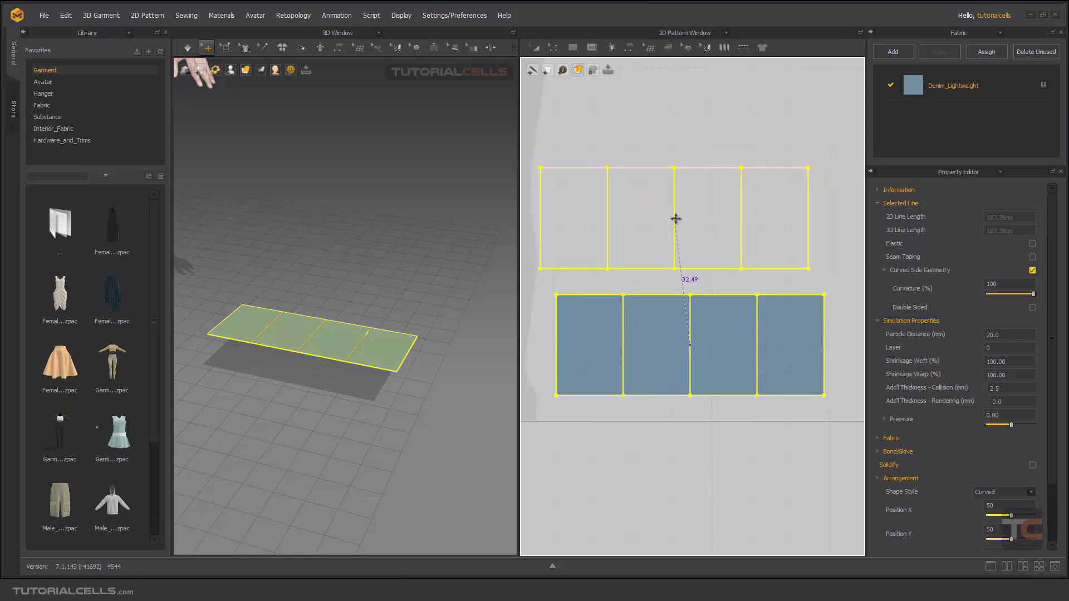
pyautogui.click(688, 220)
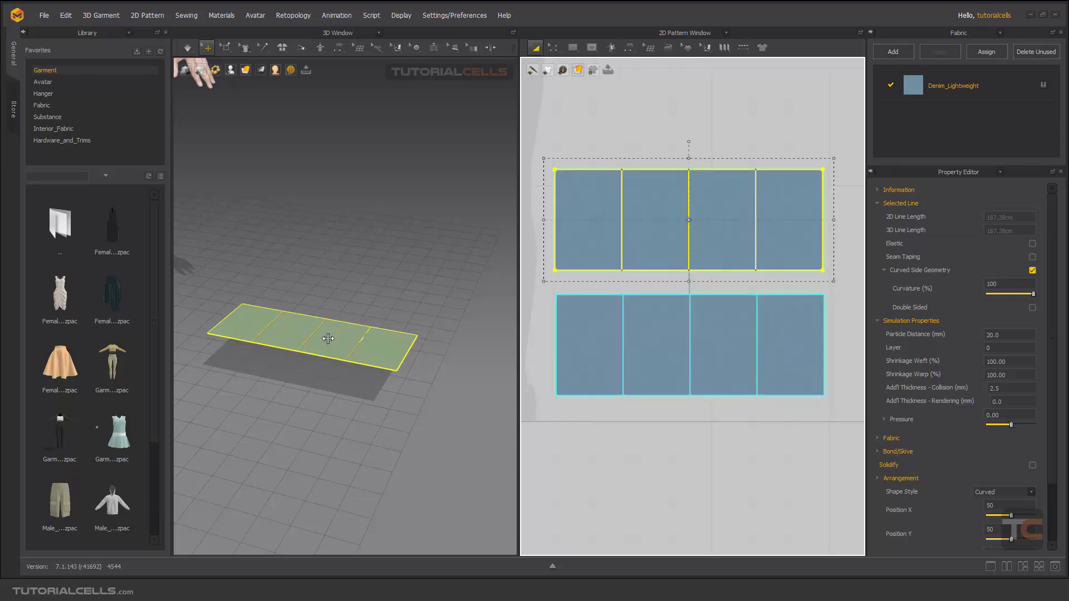
# Step: Raise the cloned layer vertically above the original rectangle in 3D, separating the two sewn pieces
pyautogui.scroll(-2, 332, 341)
pyautogui.moveTo(344, 341); pyautogui.dragTo(360, 325, button='middle')
pyautogui.scroll(-1, 361, 326)
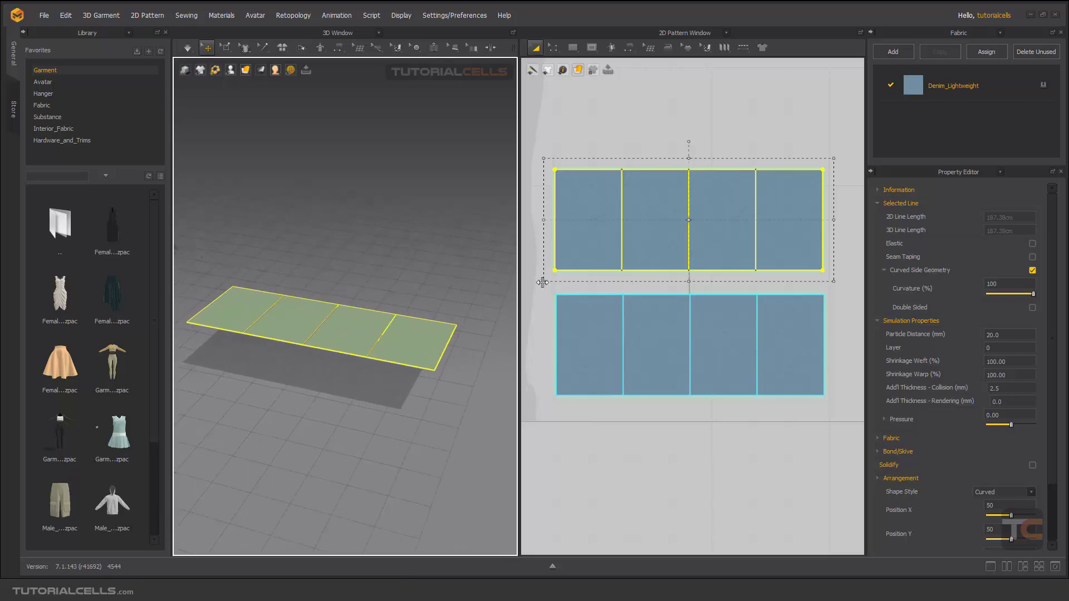
pyautogui.click(363, 319)
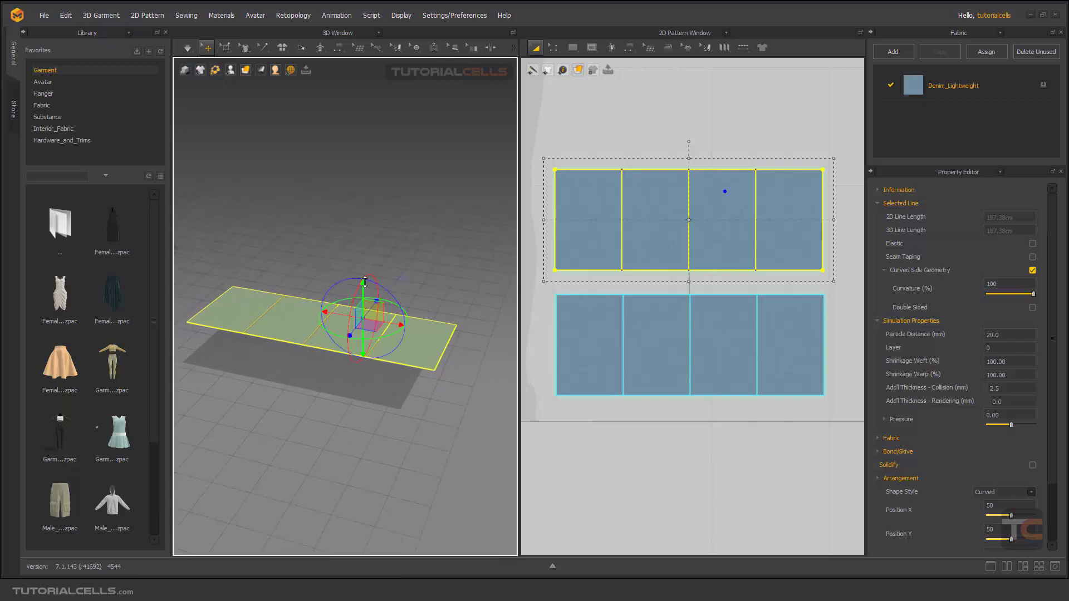
pyautogui.moveTo(365, 289); pyautogui.dragTo(365, 248)
pyautogui.moveTo(352, 326)
pyautogui.mouseDown(button='right')
pyautogui.moveTo(340, 298)
pyautogui.moveTo(366, 319)
pyautogui.mouseUp(button='right')
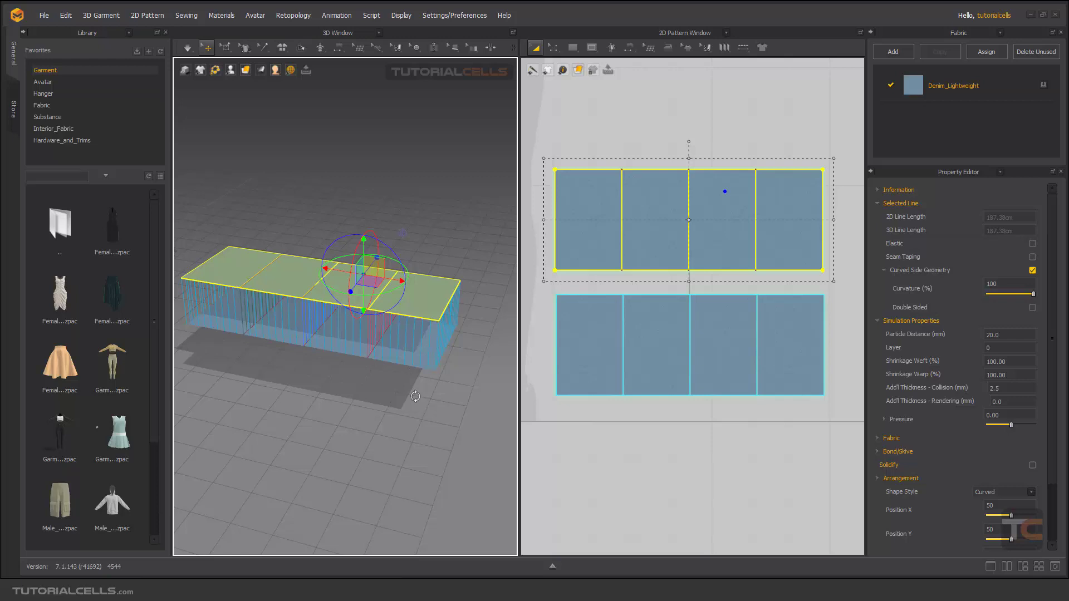
# Step: Deselect the clone and briefly simulate the two sewn layers, then stop the simulation
pyautogui.click(417, 263)
pyautogui.moveTo(418, 262)
pyautogui.mouseDown(button='right')
pyautogui.moveTo(401, 243)
pyautogui.moveTo(407, 219)
pyautogui.moveTo(401, 231)
pyautogui.moveTo(381, 220)
pyautogui.moveTo(356, 272)
pyautogui.moveTo(401, 249)
pyautogui.mouseUp(button='right')
pyautogui.press('space')
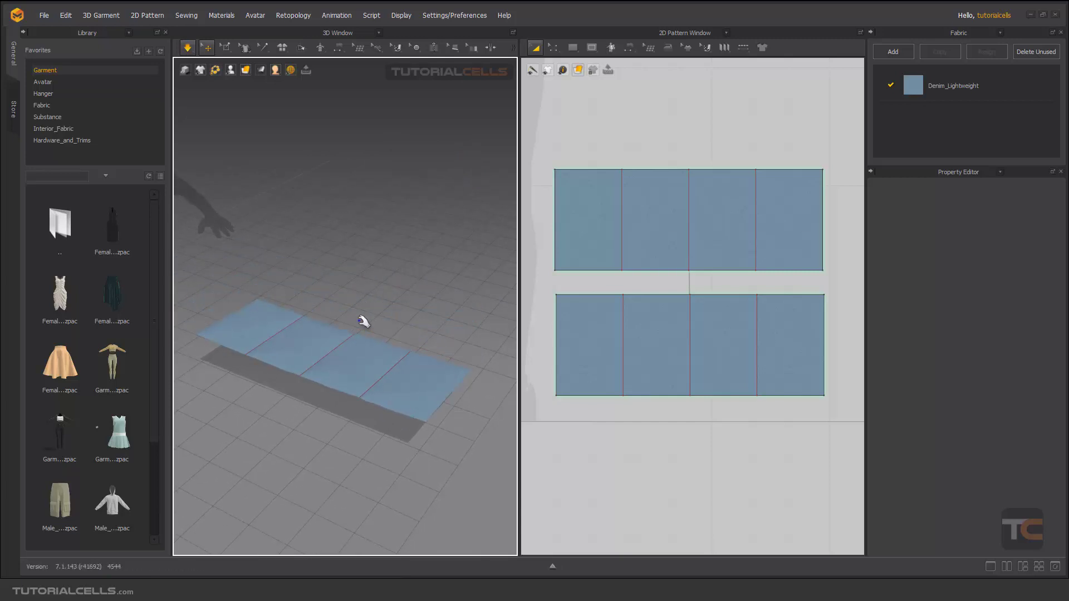
pyautogui.press('space')
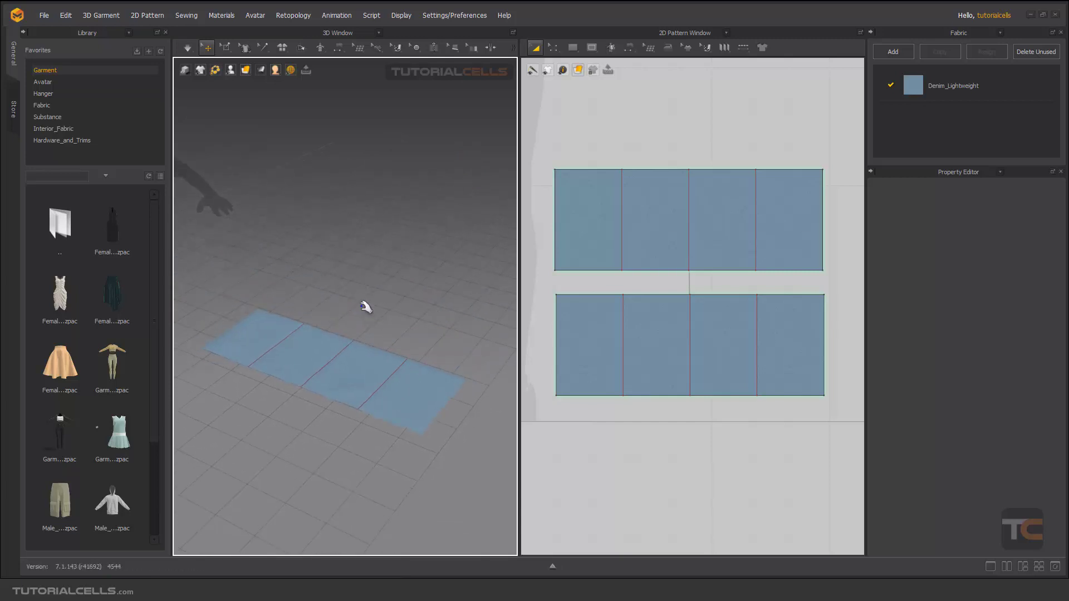
# Step: Raise the upper layer above the base rectangle again in 3D and set its pressure to 10
pyautogui.click(570, 308)
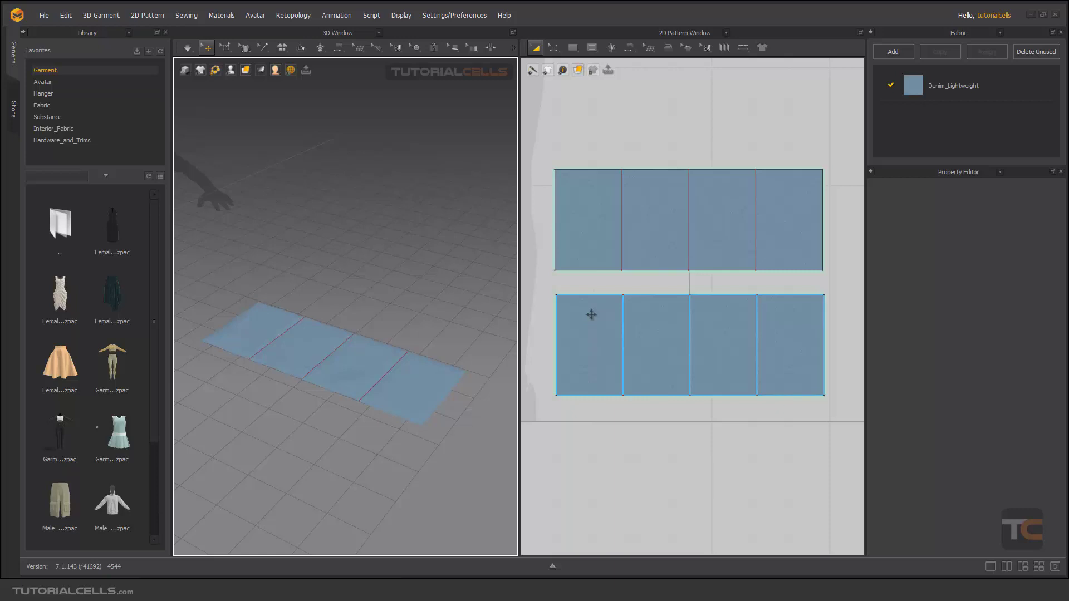
pyautogui.click(593, 315)
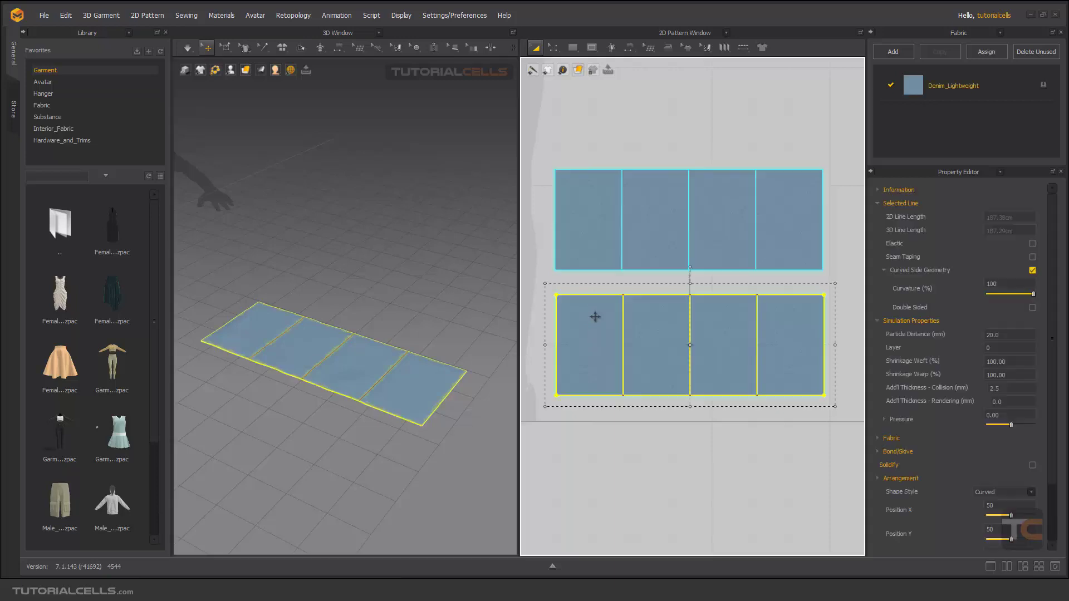
pyautogui.click(361, 361)
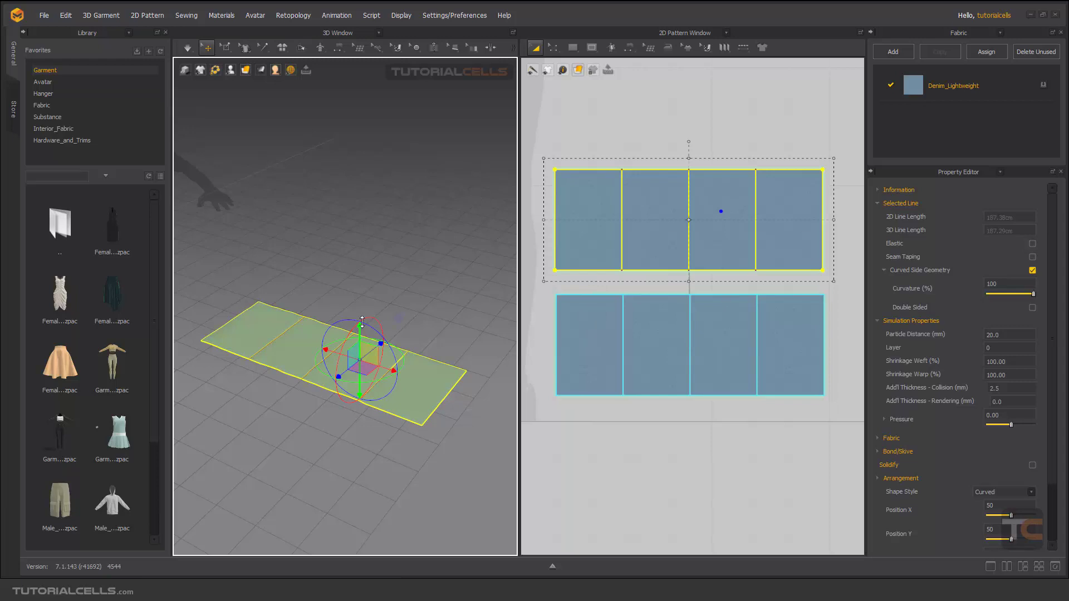
pyautogui.moveTo(362, 321); pyautogui.dragTo(361, 284)
pyautogui.click(413, 243)
pyautogui.click(403, 341)
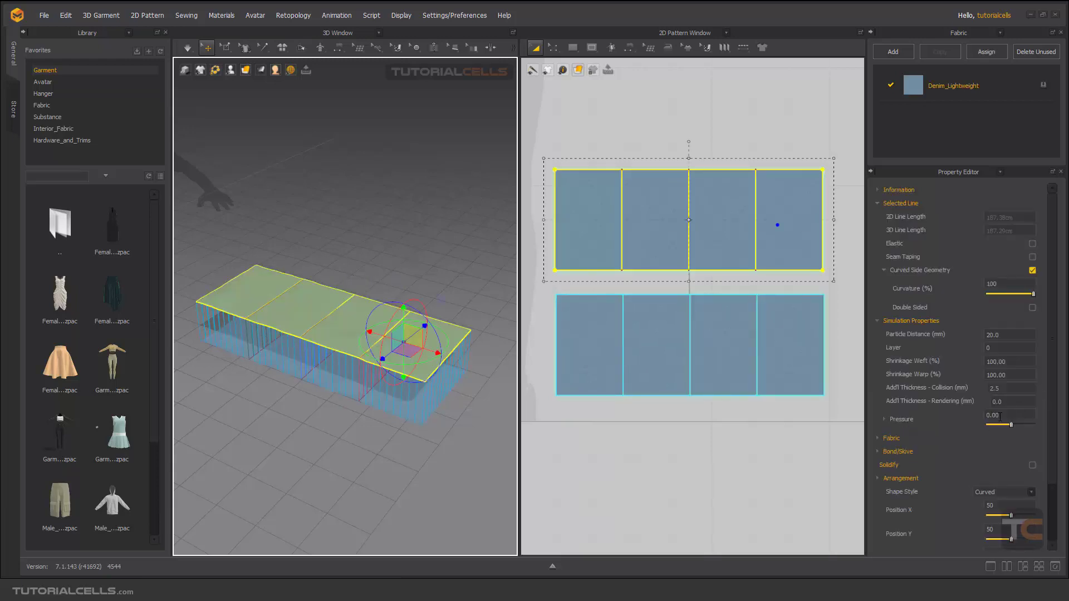
pyautogui.moveTo(999, 417); pyautogui.dragTo(988, 416)
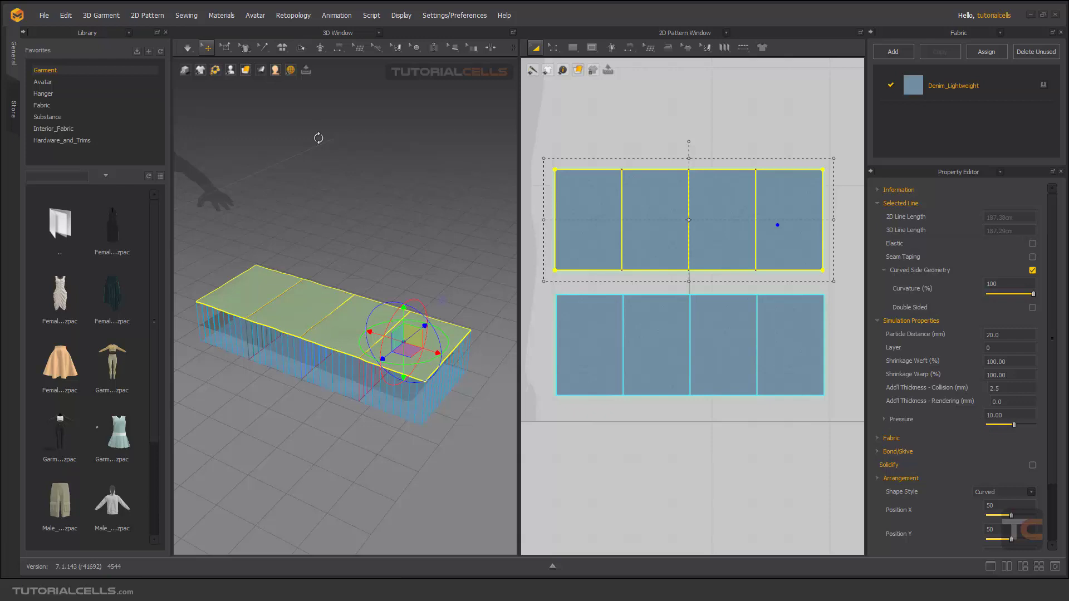
# Step: Select the base rectangle beneath the raised layer in 3D and set its pressure to -10
pyautogui.moveTo(328, 348); pyautogui.dragTo(514, 313, button='right')
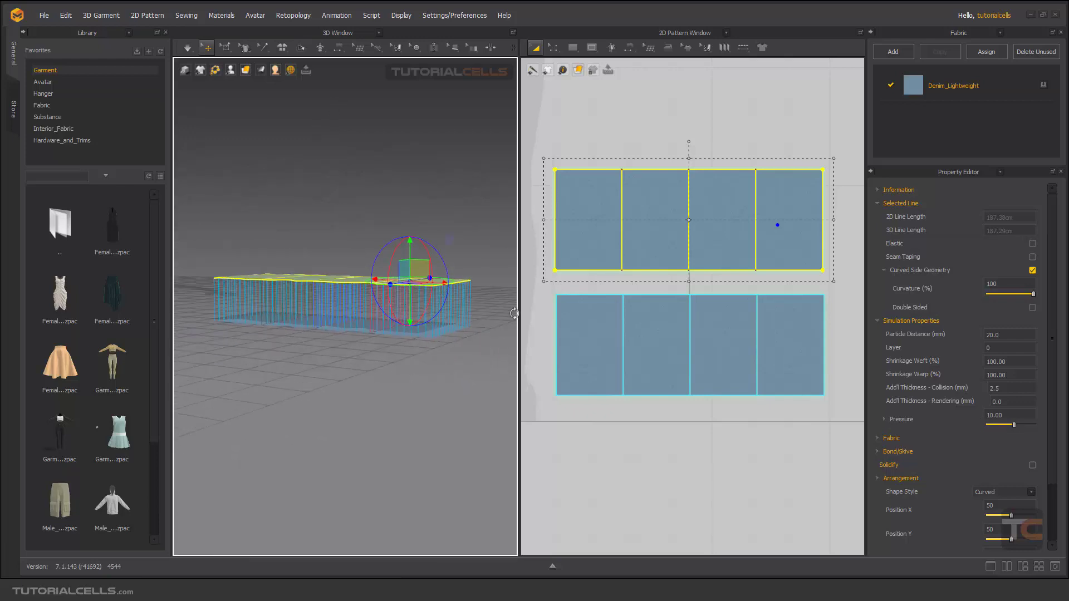
pyautogui.click(371, 328)
pyautogui.moveTo(370, 322); pyautogui.dragTo(372, 333, button='right')
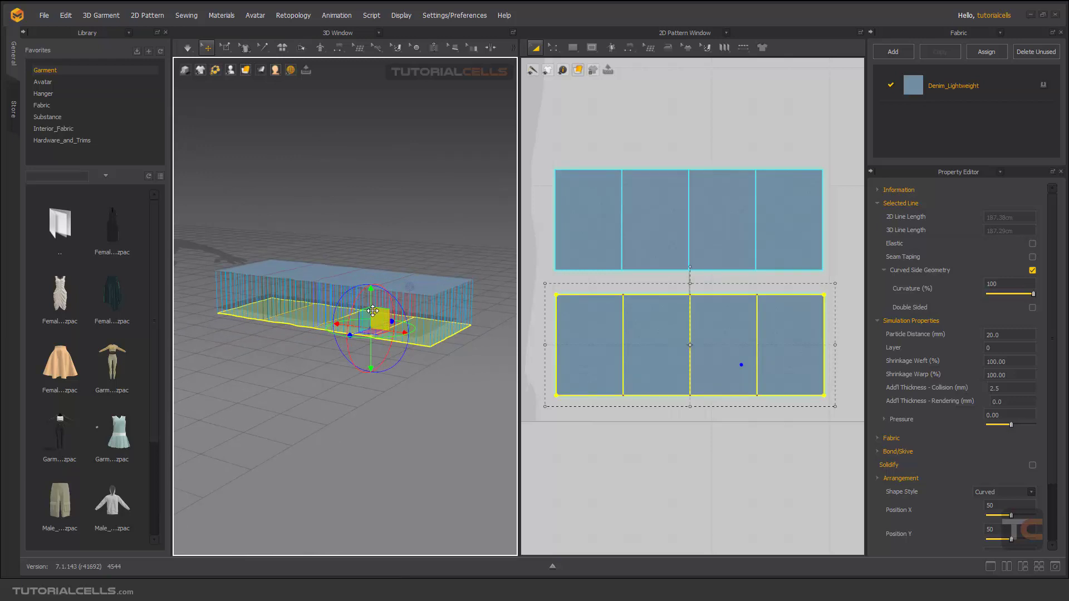
pyautogui.moveTo(404, 397); pyautogui.dragTo(411, 342, button='right')
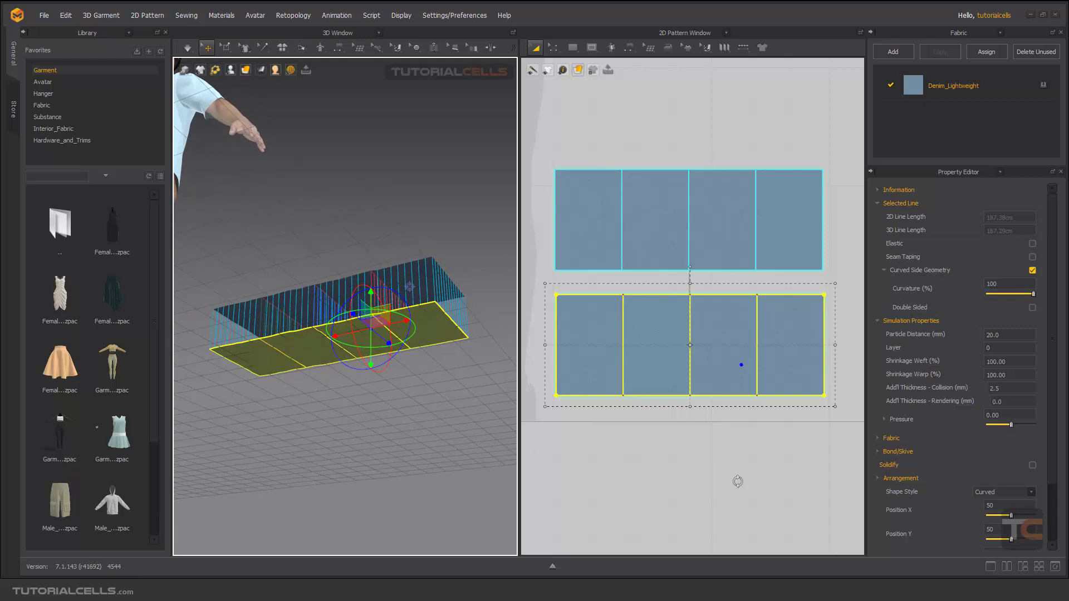
pyautogui.click(1004, 417)
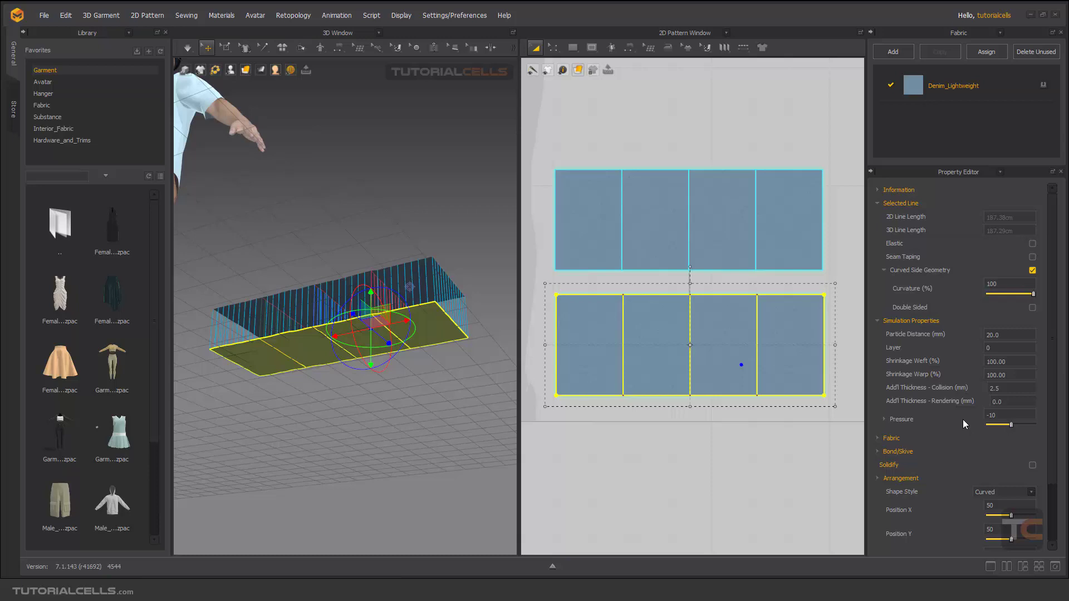
pyautogui.press('Return')
# Step: Deselect the base piece and simulate the sewn layers to inflate the four-section cushion
pyautogui.moveTo(486, 324); pyautogui.dragTo(426, 298, button='right')
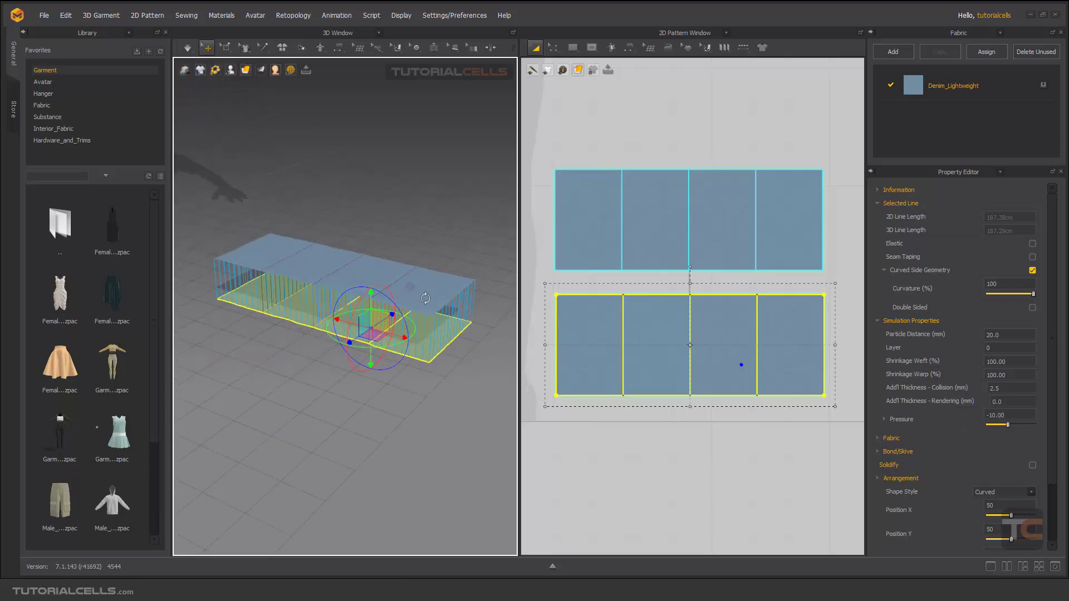
pyautogui.click(443, 239)
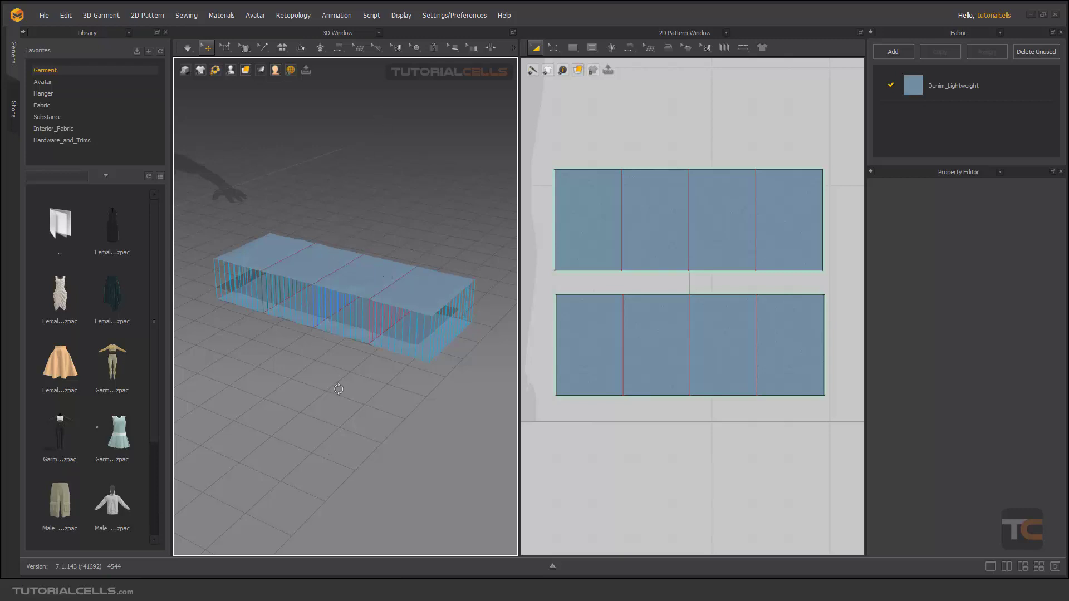
pyautogui.press('space')
pyautogui.moveTo(363, 316); pyautogui.dragTo(365, 323, button='right')
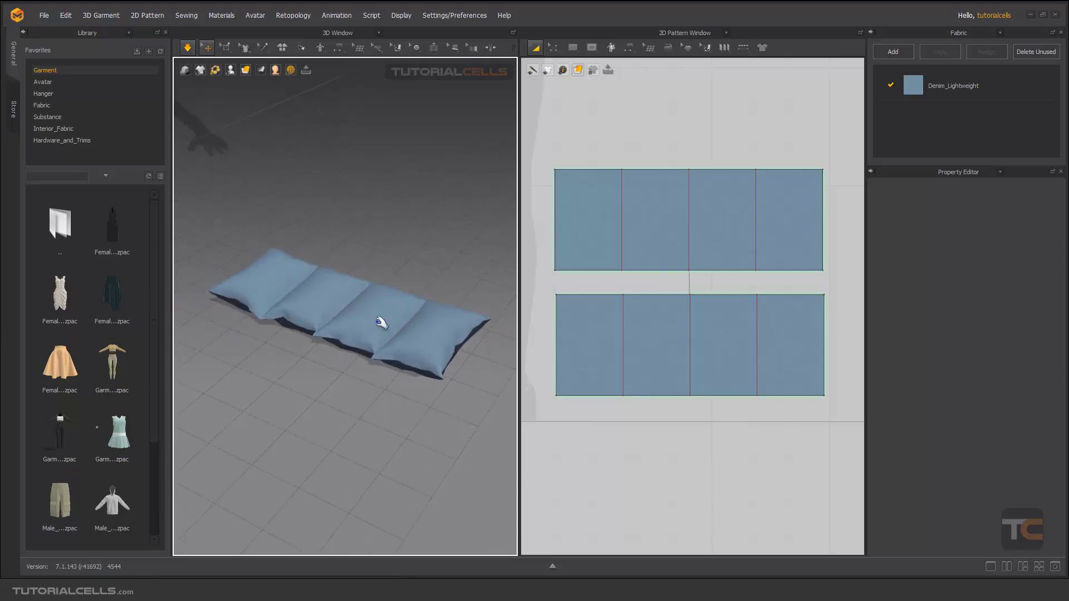
# Step: Pull the inflated cushion around in 3D while simulating to test its shape, then stop the simulation
pyautogui.moveTo(382, 317); pyautogui.dragTo(272, 283)
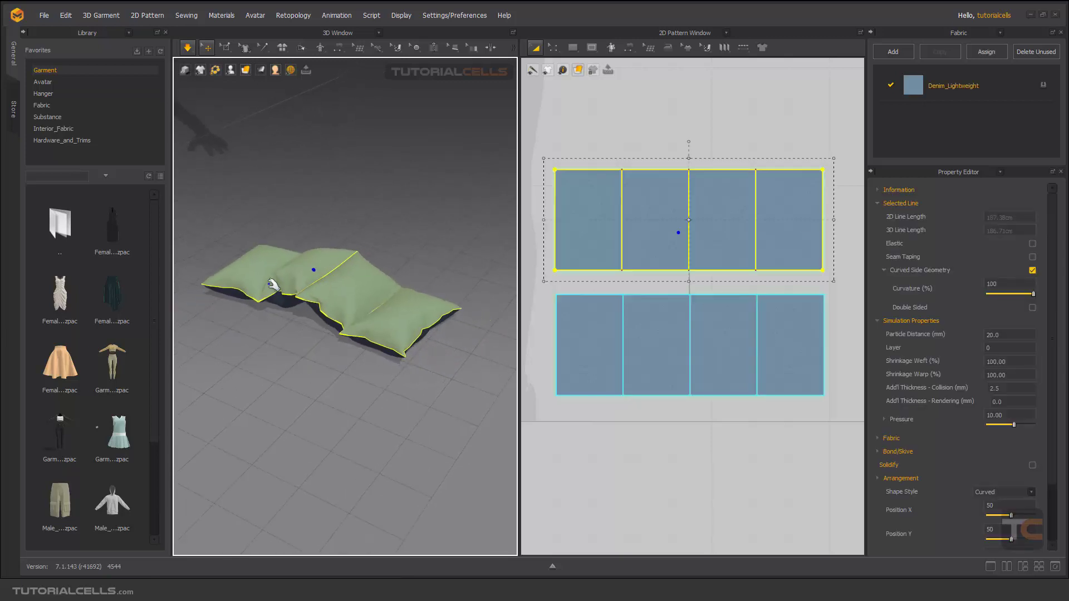
pyautogui.click(420, 329)
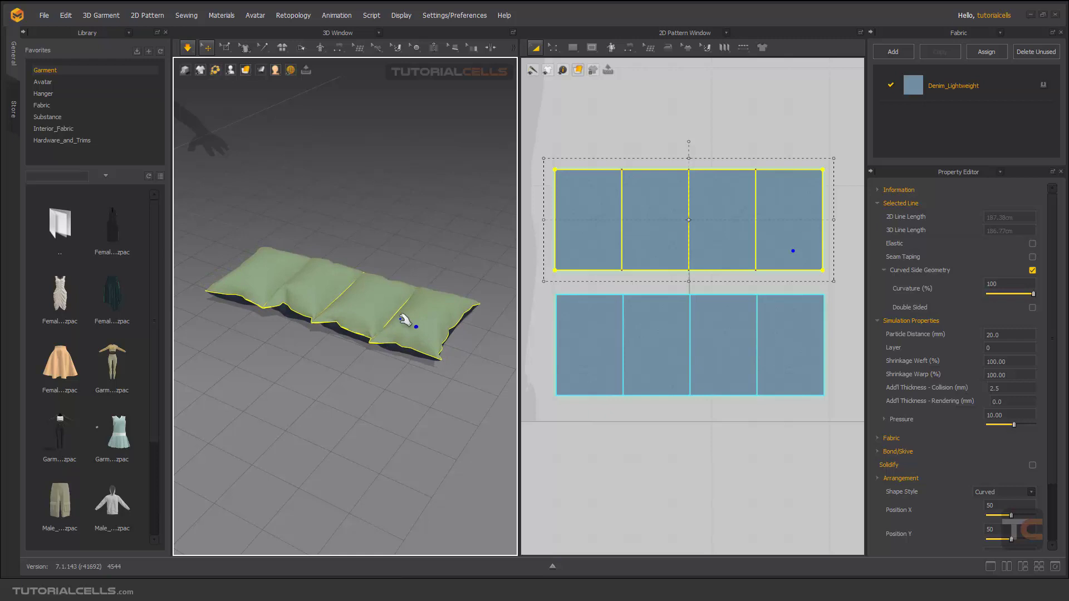
pyautogui.moveTo(405, 317); pyautogui.dragTo(441, 328)
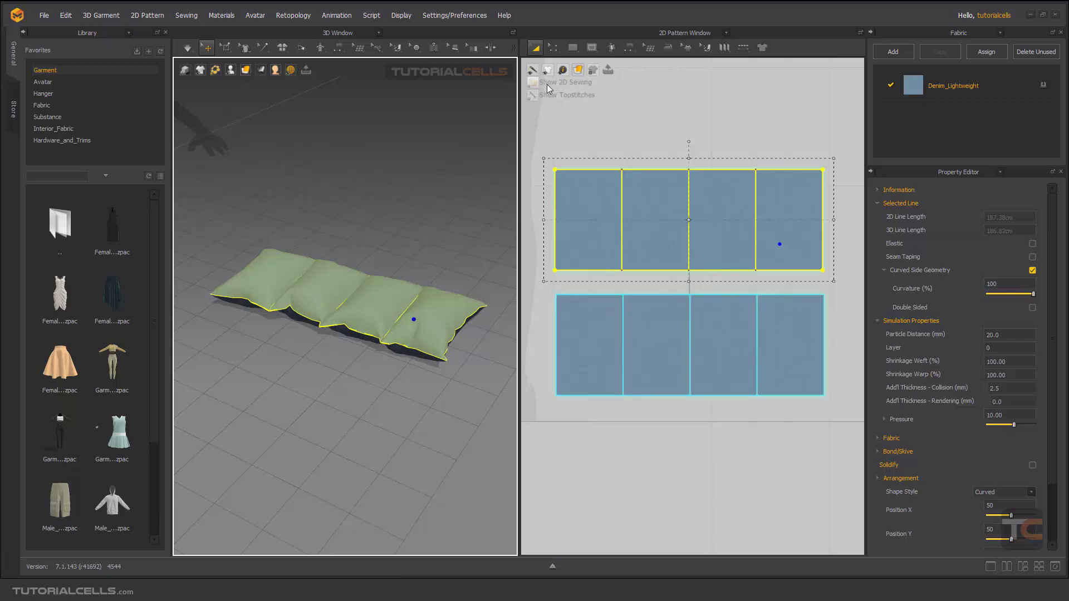
# Step: Show the 2D sewing lines on both rectangles, review the upper rectangle's Layer Clone options without applying one, and deselect it
pyautogui.click(544, 85)
pyautogui.scroll(-3, 744, 245)
pyautogui.moveTo(744, 236); pyautogui.dragTo(718, 234)
pyautogui.rightClick(725, 227)
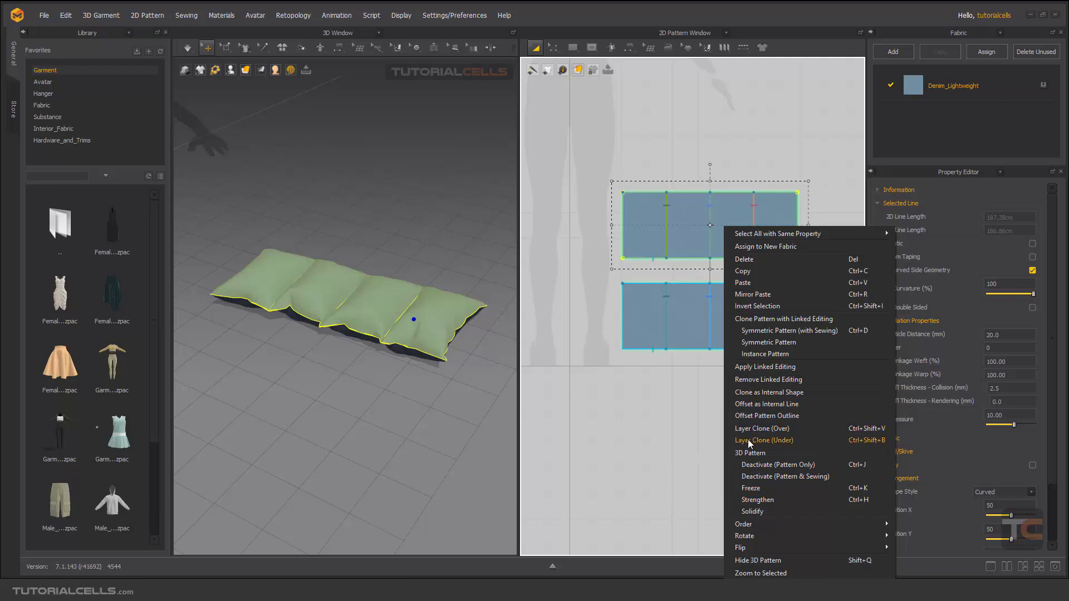
pyautogui.click(633, 446)
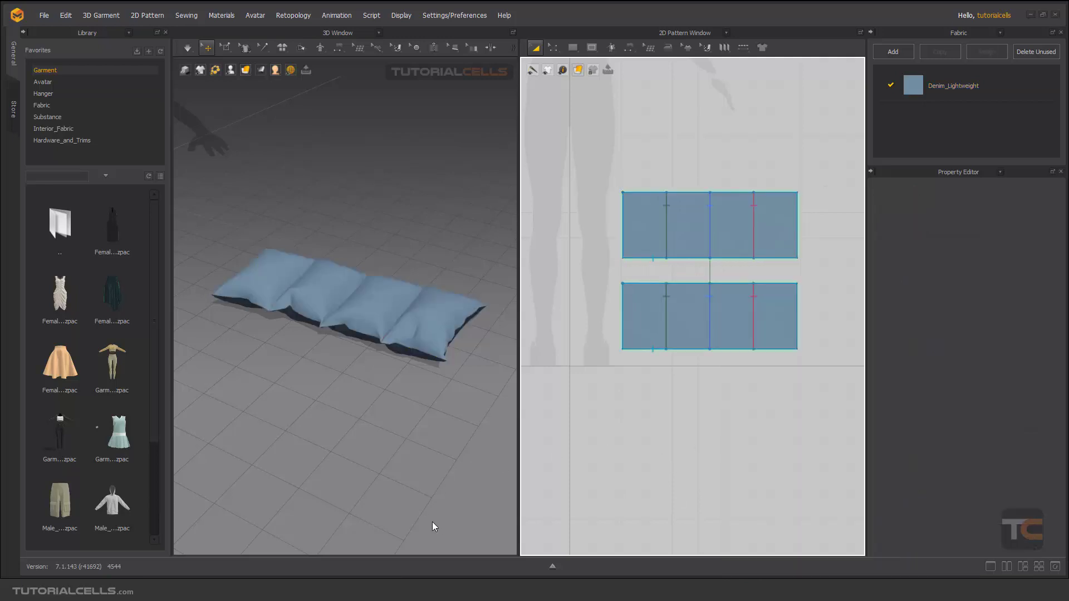